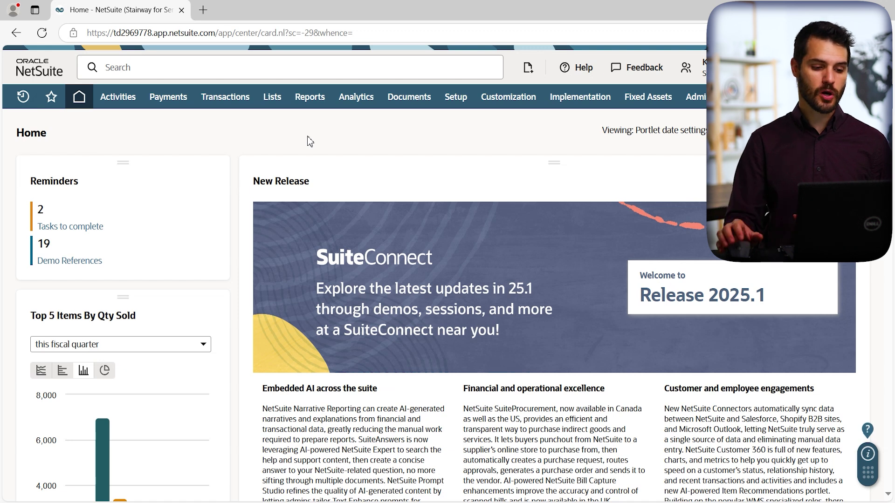
- Open the Scanned Vendor Bills page from the payables transactions
mouse_move(221, 104)
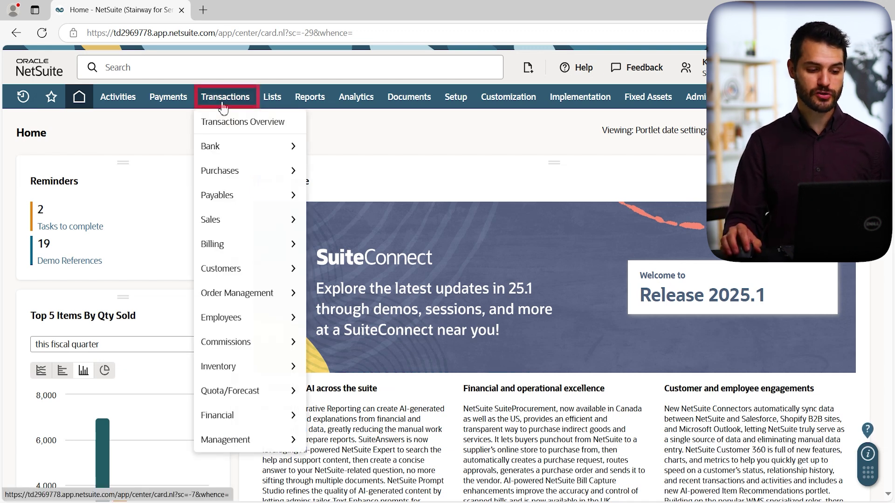
mouse_move(229, 197)
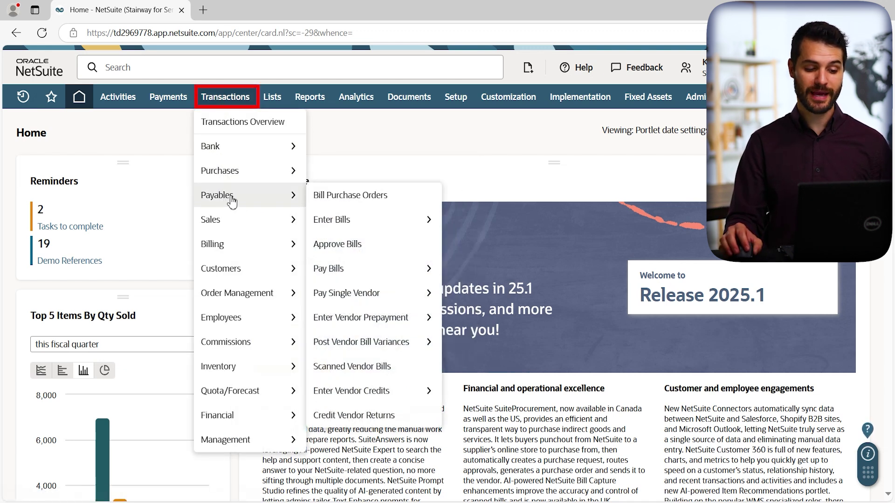
left_click(396, 370)
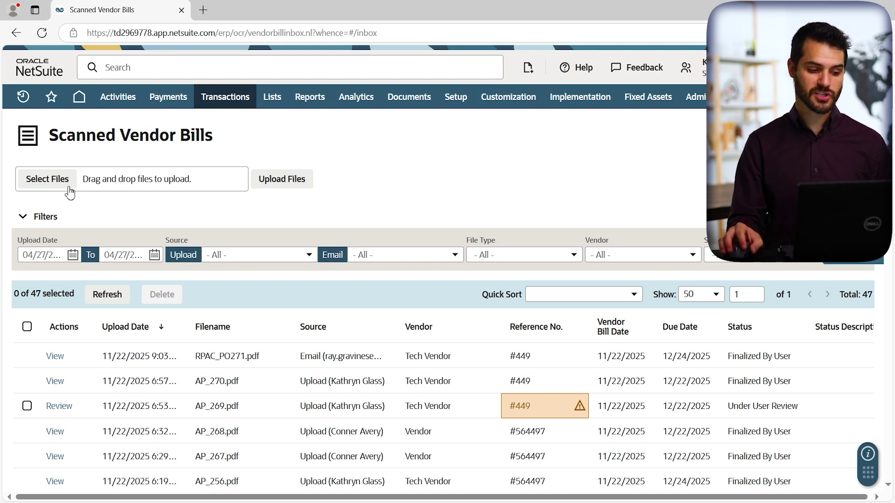
- Select Test 2.pdf from the Invoice Tests folder and upload it as a scanned vendor bill
left_click(54, 182)
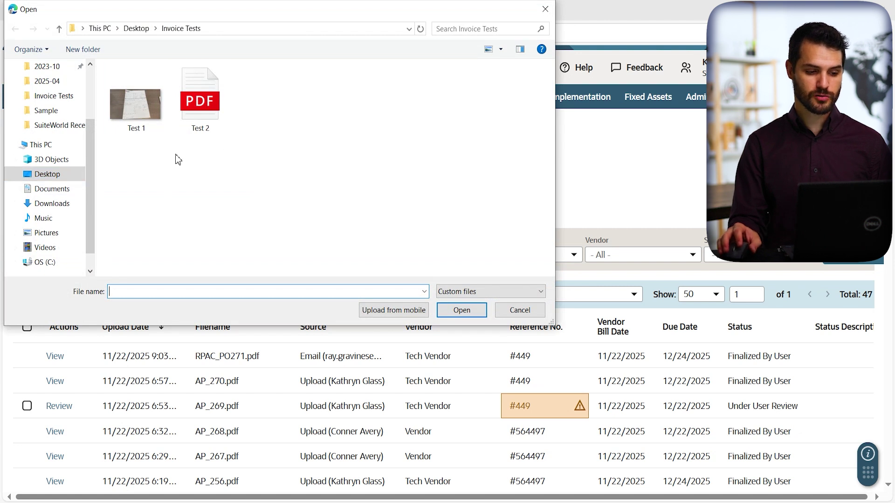
double_click(212, 110)
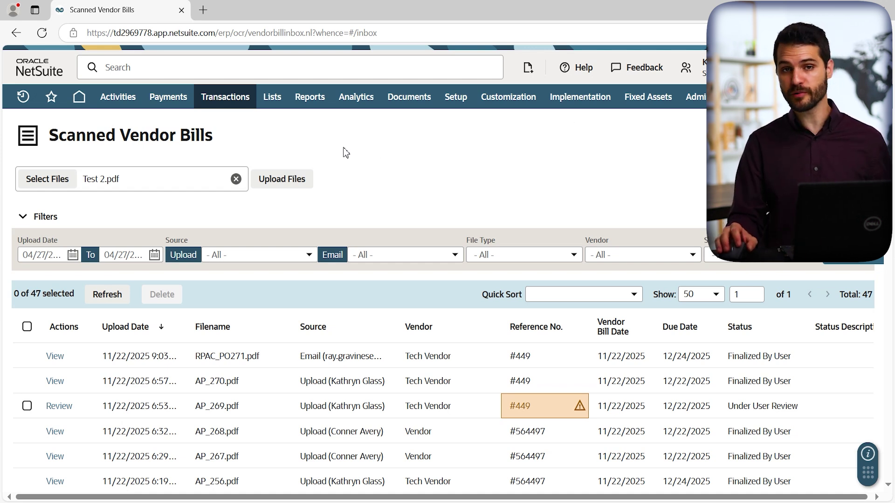
left_click(282, 180)
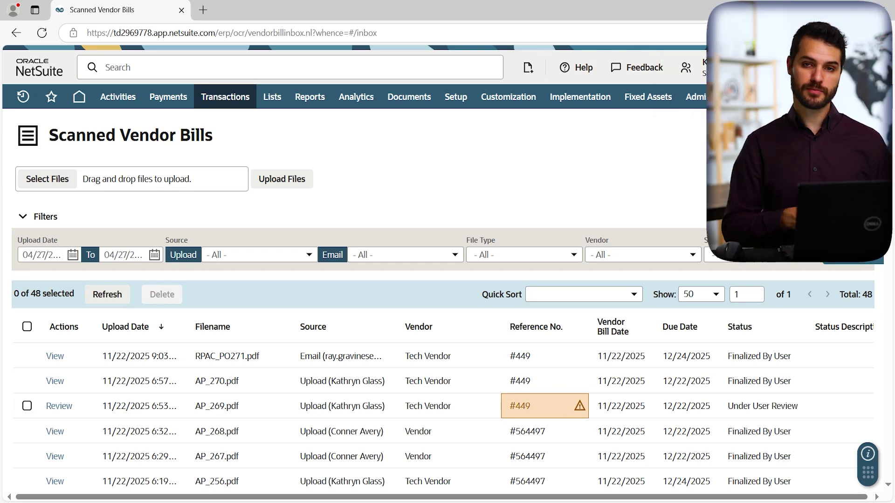
- Find the uploaded Test 2 (1).pdf in the scanned bills list and open it for review
mouse_move(695, 96)
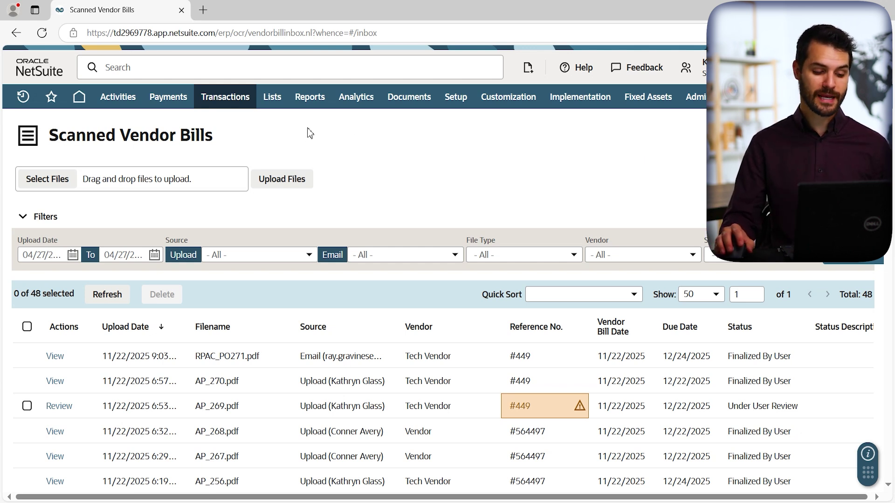
scroll(265, 168, "down", 12)
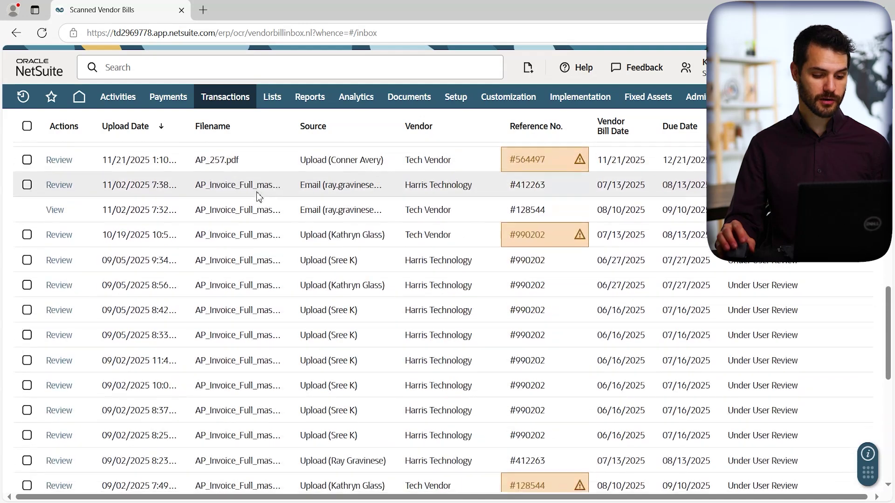
scroll(258, 196, "down", 5)
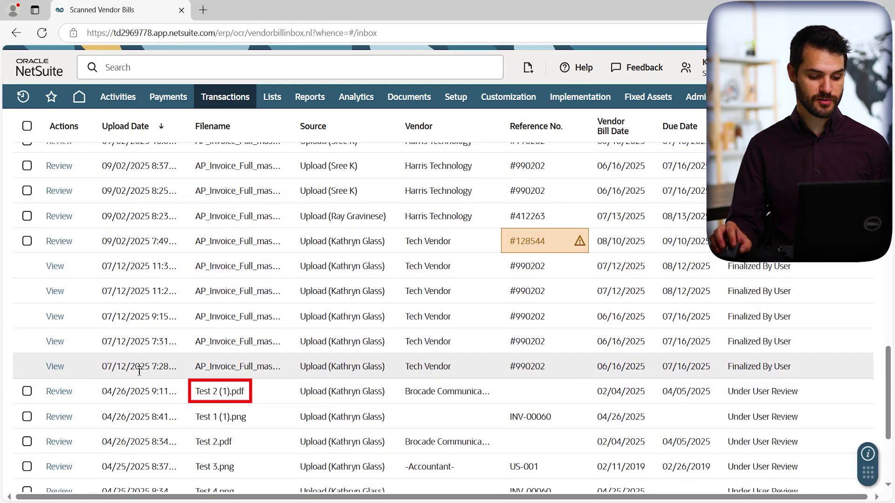
left_click(57, 394)
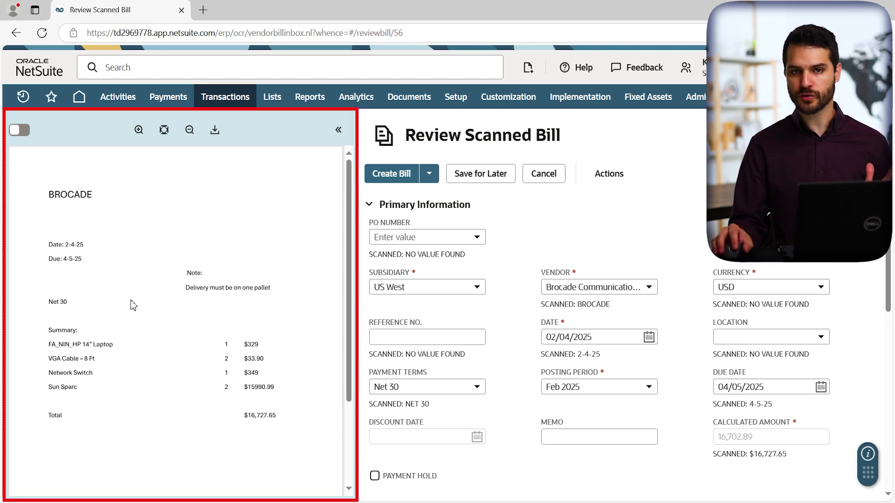
- Enlarge the scanned Brocade invoice to read its dates, lines and total, and look through the available vendor choices
left_click(138, 130)
left_click(137, 130)
left_click(138, 130)
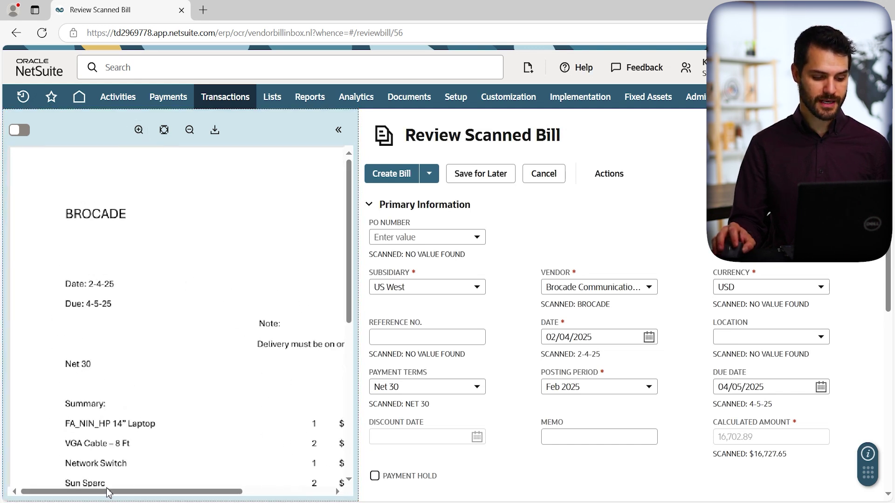
left_click_drag(91, 492, 122, 492)
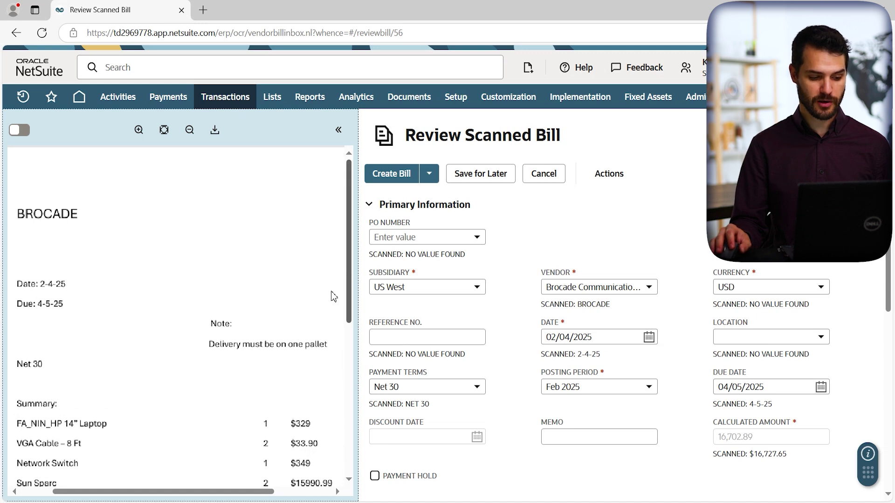
left_click_drag(349, 280, 349, 307)
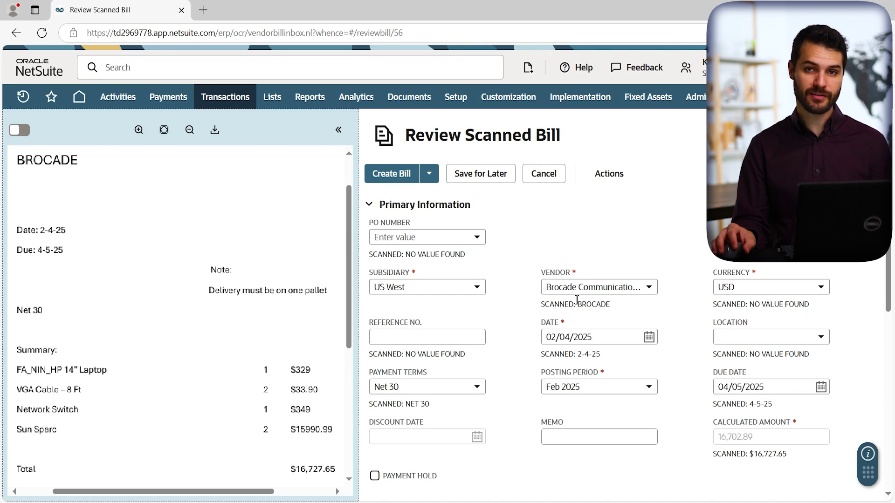
left_click(594, 287)
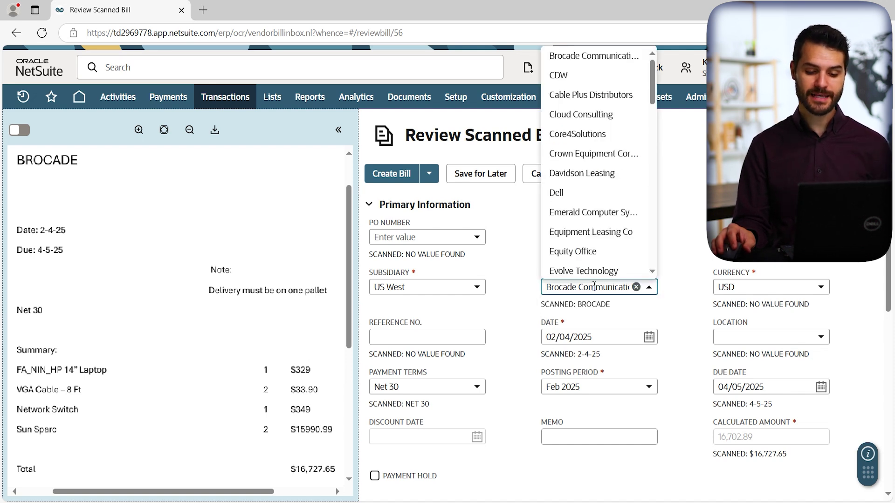
left_click(596, 305)
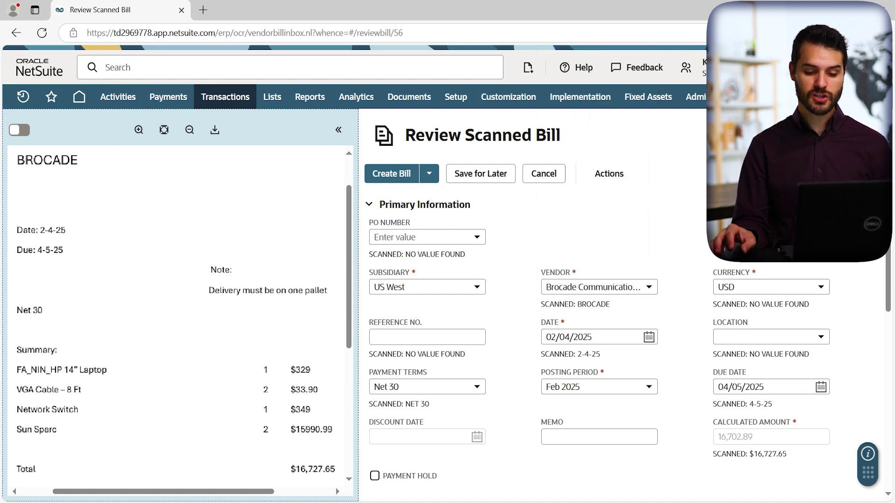
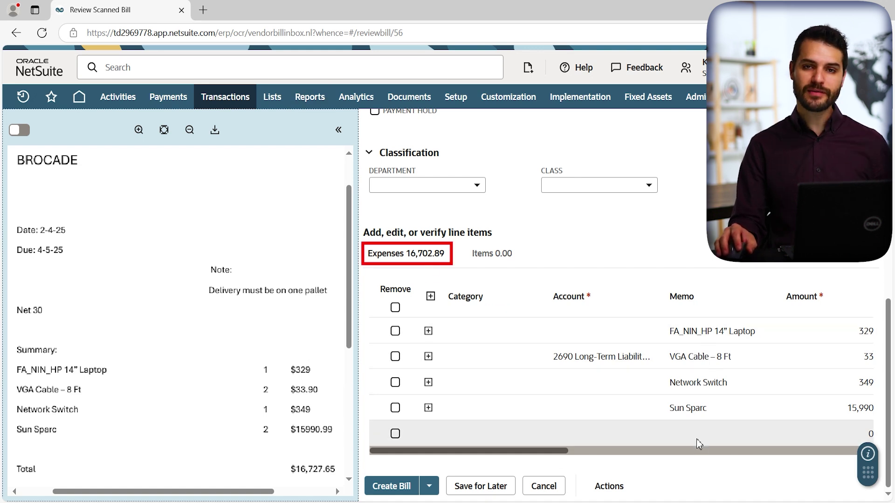
- Check the Brocade bill's expense amounts and item lines, and leave the review without creating the bill
left_click_drag(557, 448, 580, 448)
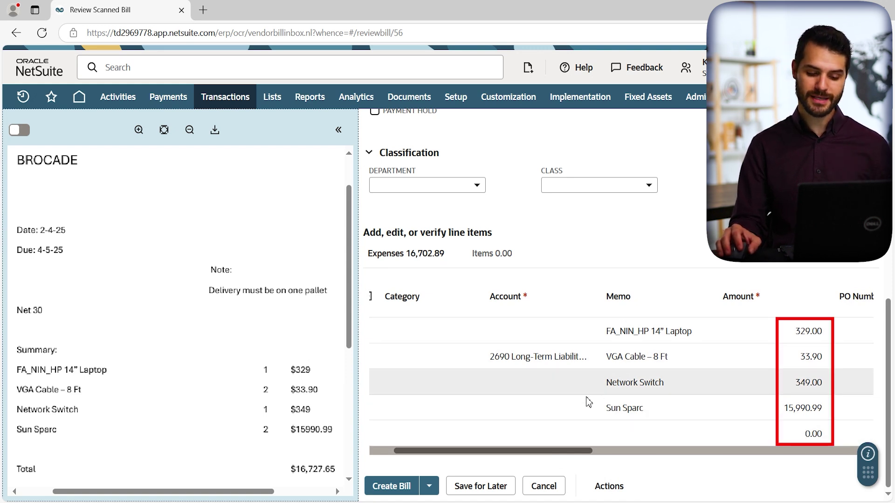
left_click_drag(531, 447, 512, 459)
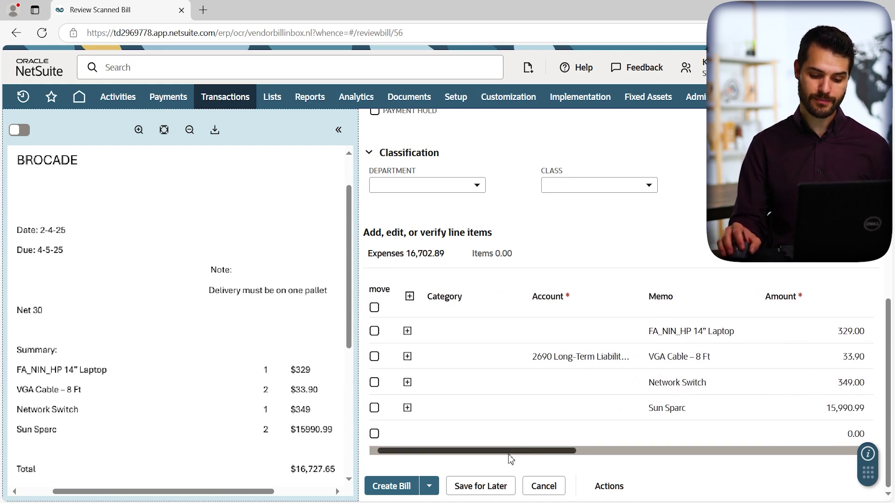
left_click(490, 254)
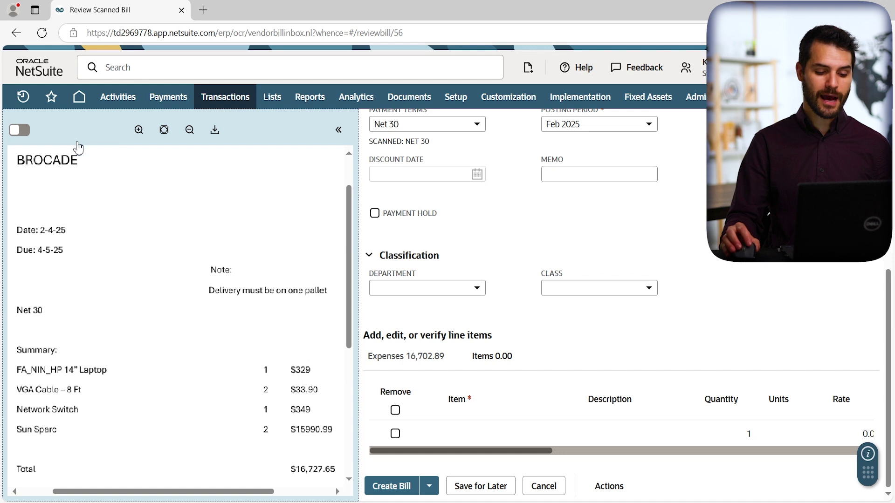
left_click(552, 487)
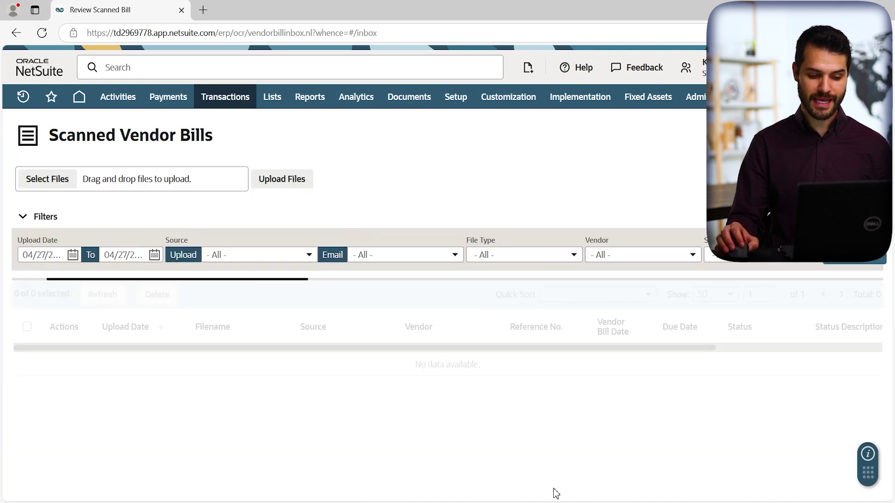
- Select the handwritten invoice photo Test 1.png and upload it as a scanned vendor bill
scroll(540, 473, "down", 1)
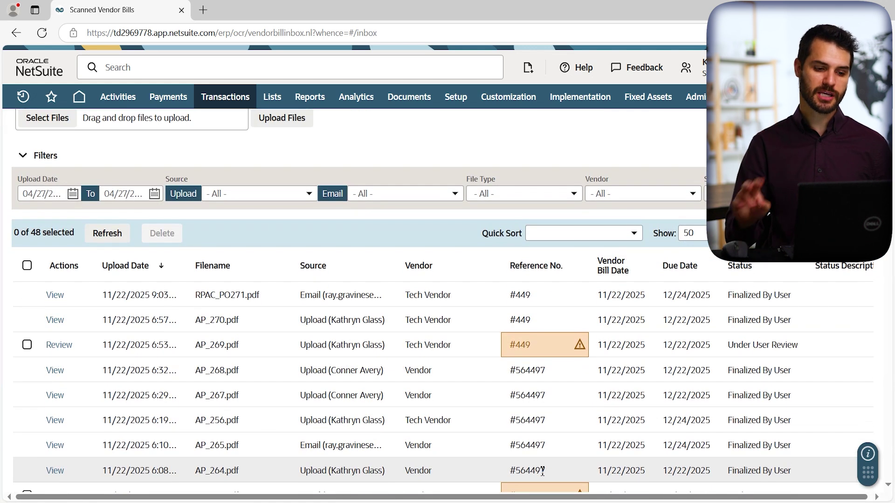
scroll(542, 472, "up", 1)
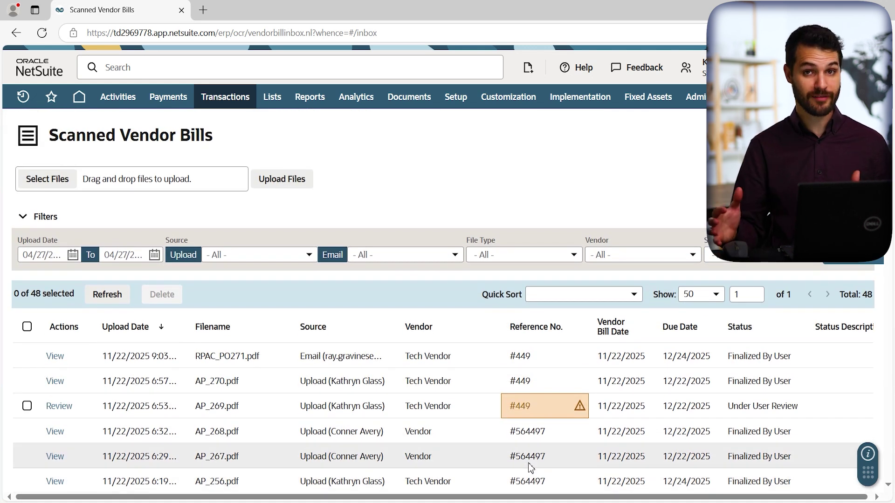
left_click(47, 179)
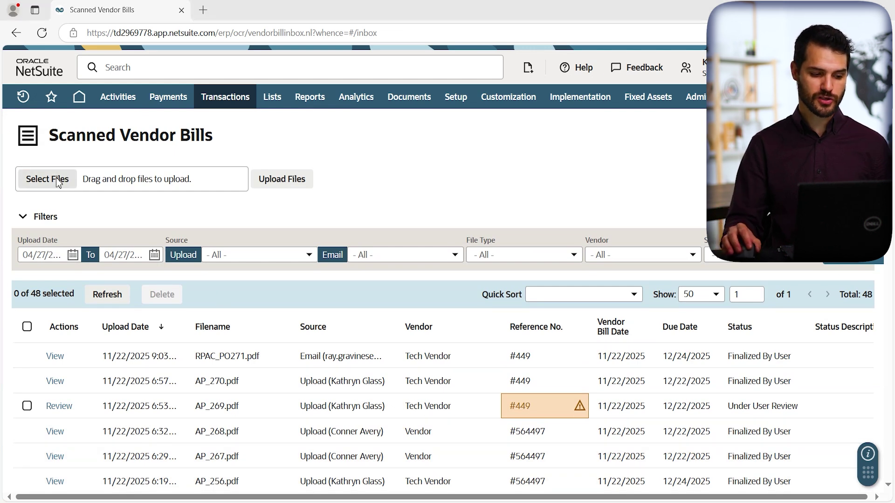
left_click(136, 113)
double_click(135, 113)
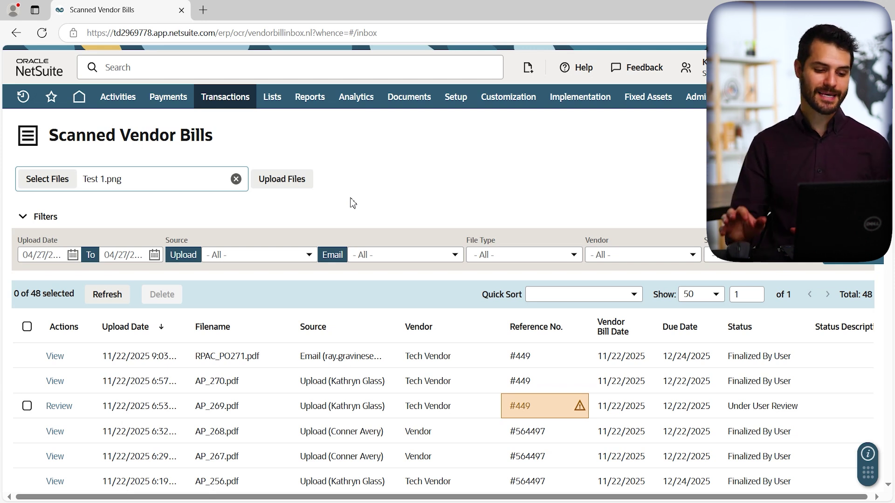
left_click(268, 180)
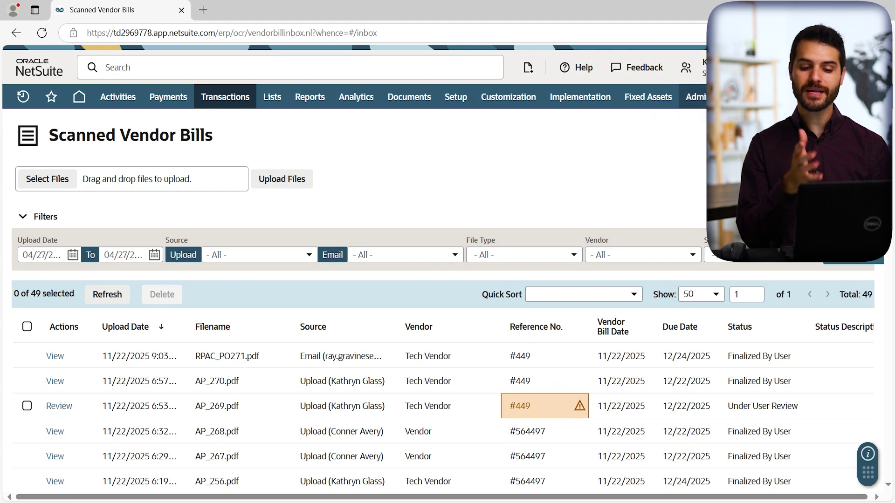
- Find the uploaded Test 1 (2).png in the scanned bills list and open it for review
mouse_move(718, 96)
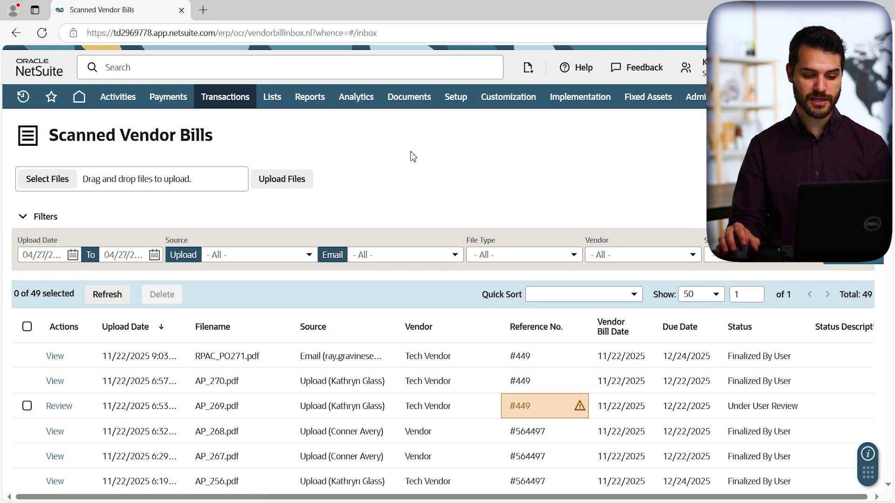
scroll(375, 141, "down", 2)
scroll(375, 141, "down", 12)
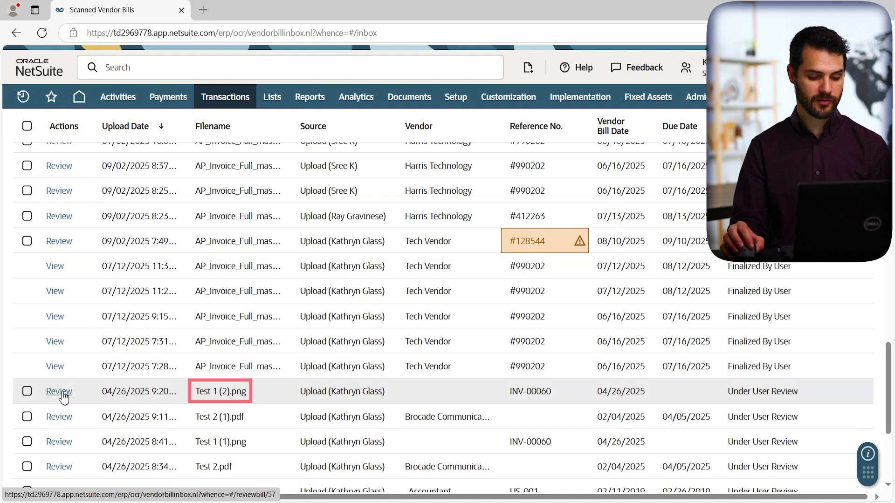
left_click(63, 396)
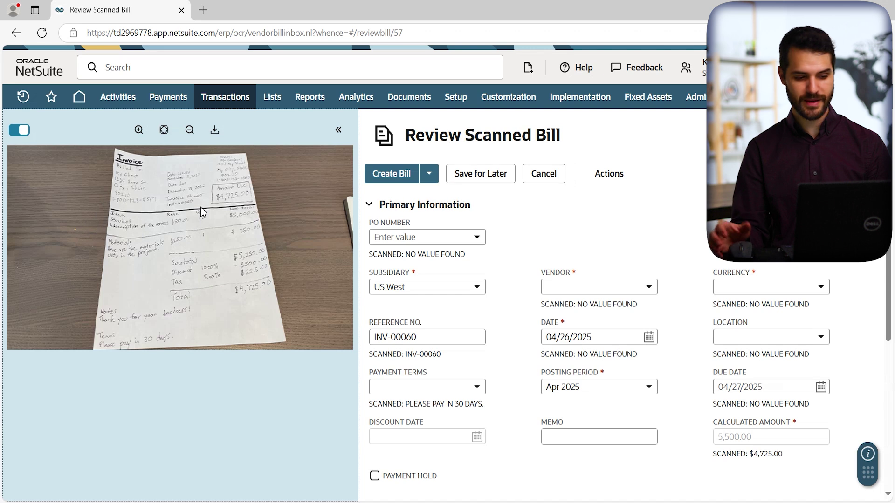
- Enlarge and center the handwritten invoice photo so its details and amounts can be compared with the captured fields
left_click(140, 130)
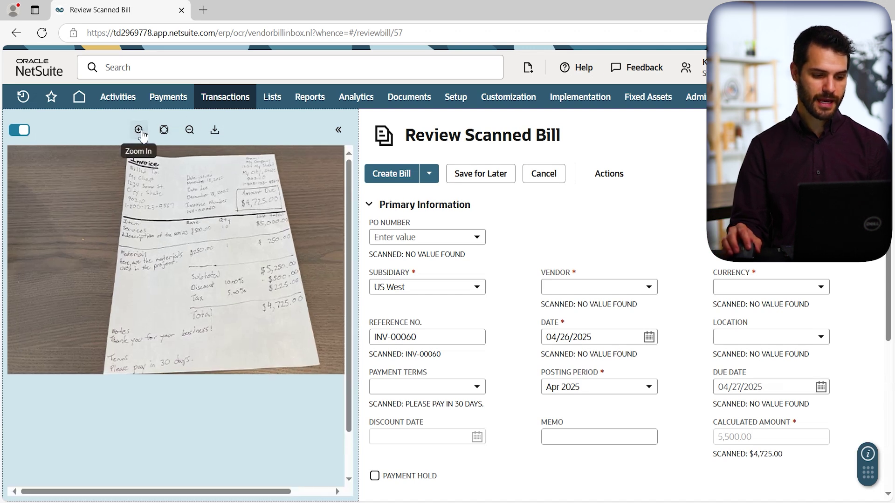
left_click(140, 131)
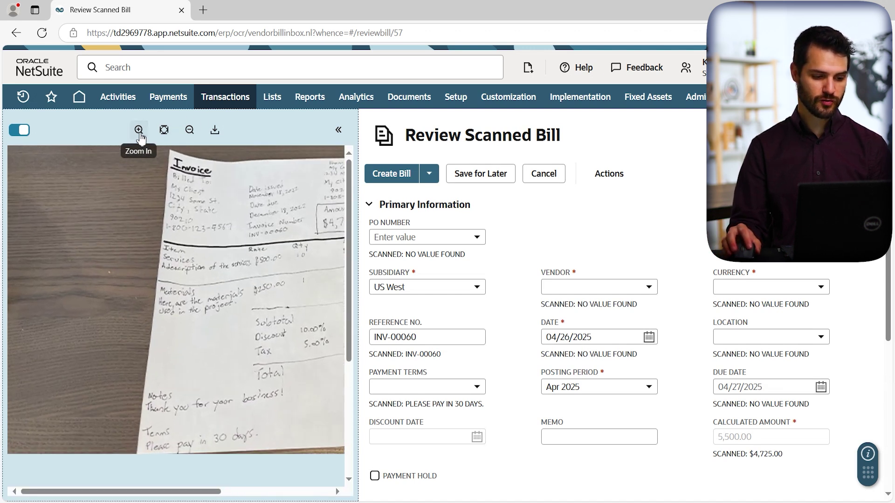
left_click(140, 131)
left_click_drag(88, 492, 167, 490)
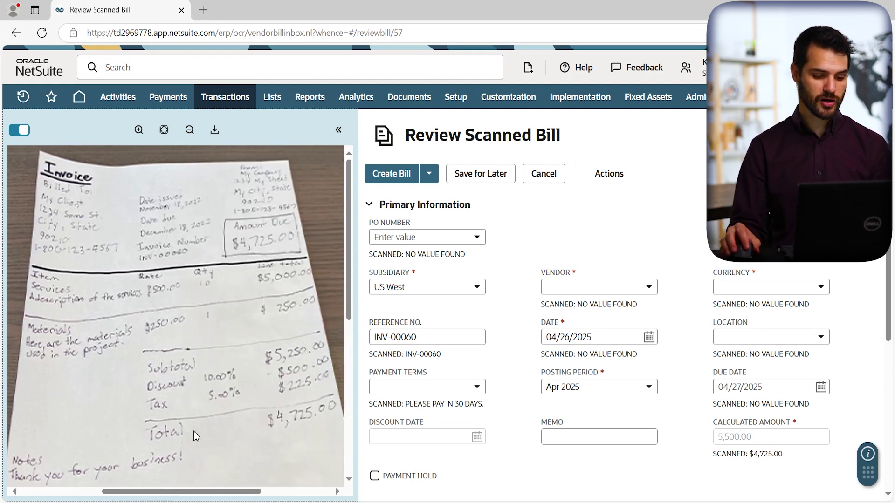
left_click_drag(170, 500, 169, 498)
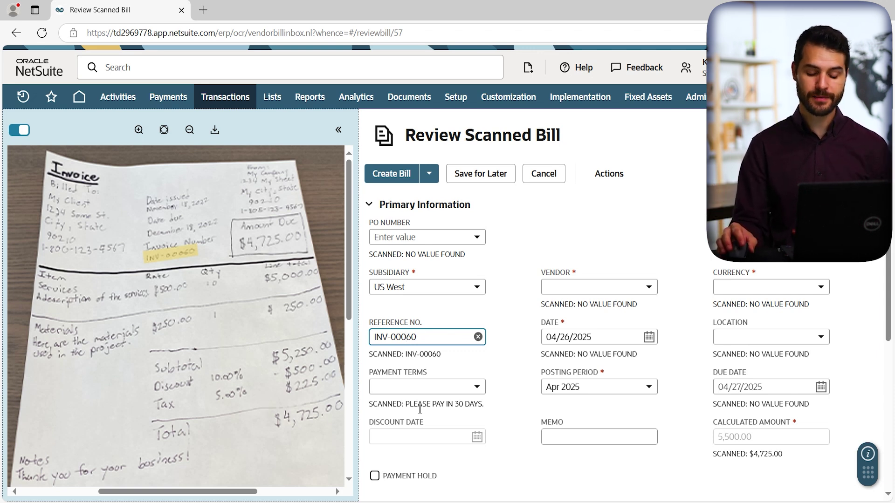
- Check the handwritten invoice's calculated amount against the scanned one and display its captured item lines
scroll(636, 318, "down", 1)
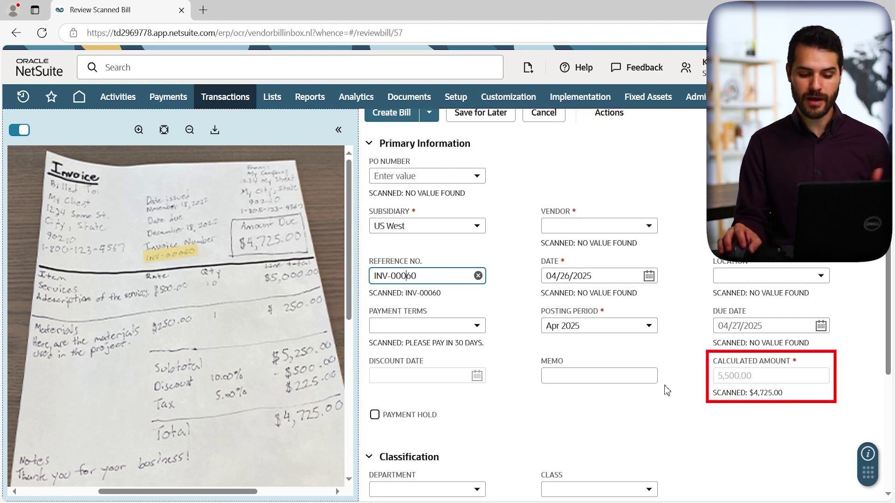
scroll(624, 375, "down", 4)
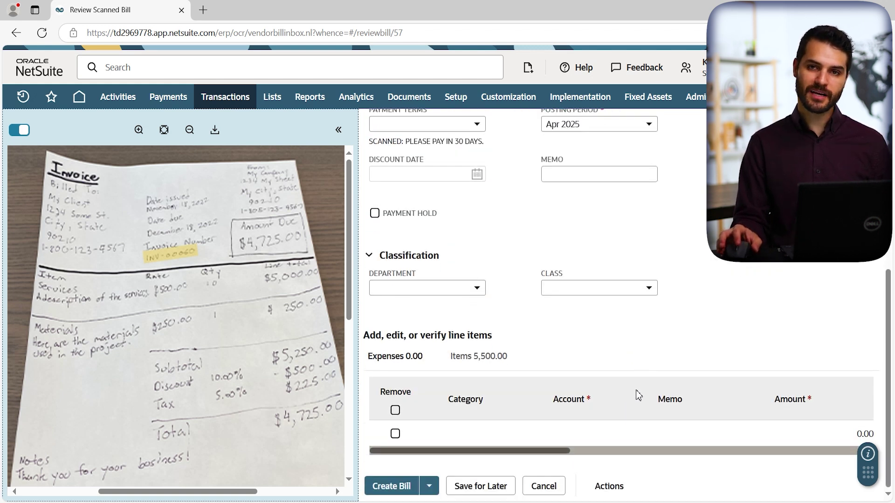
left_click(502, 360)
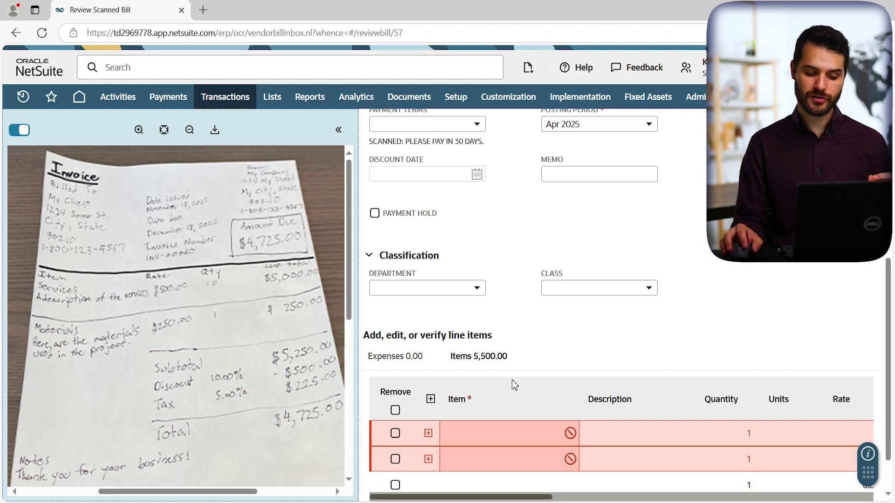
- Compare the quantities, rates and amounts of the captured item lines with the handwritten invoice
scroll(544, 403, "down", 2)
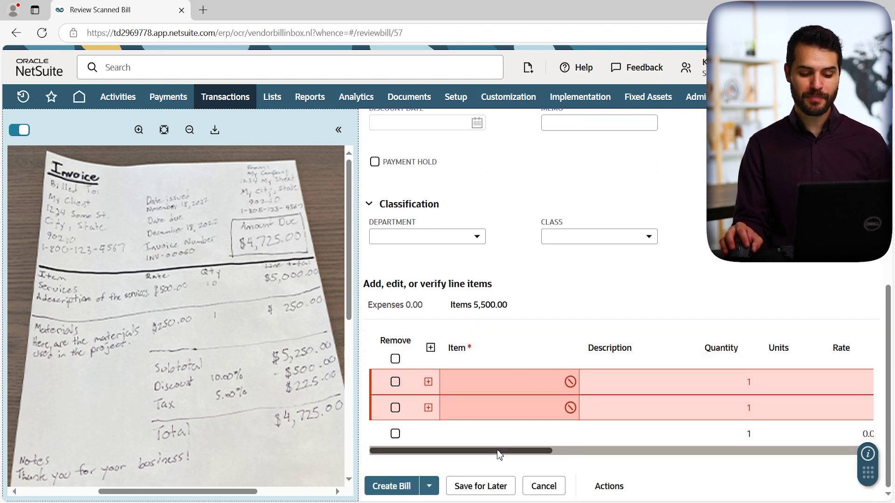
mouse_move(489, 454)
left_mouse_down()
mouse_move(557, 452)
mouse_move(494, 460)
left_mouse_up()
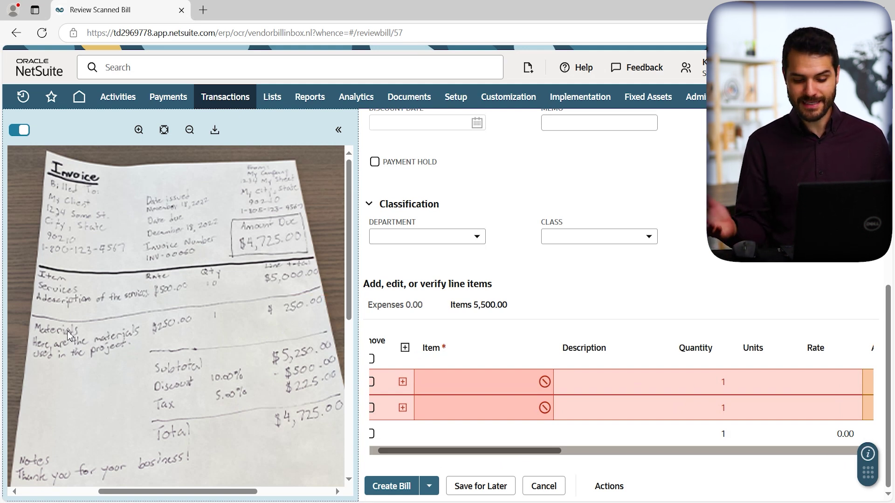
left_click_drag(477, 450, 543, 449)
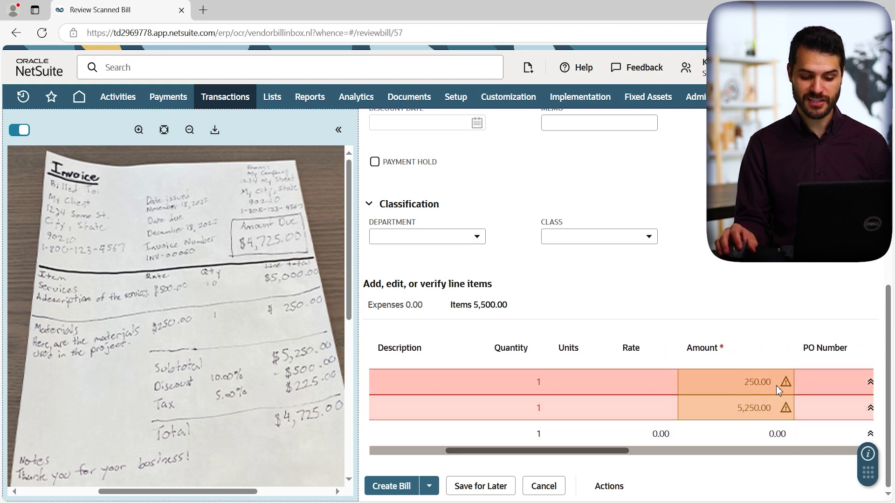
mouse_move(777, 386)
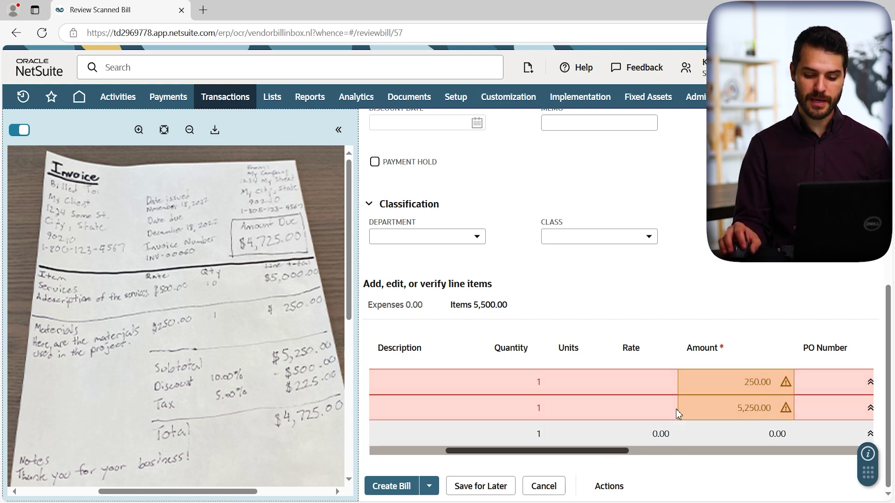
scroll(731, 392, "up", 5)
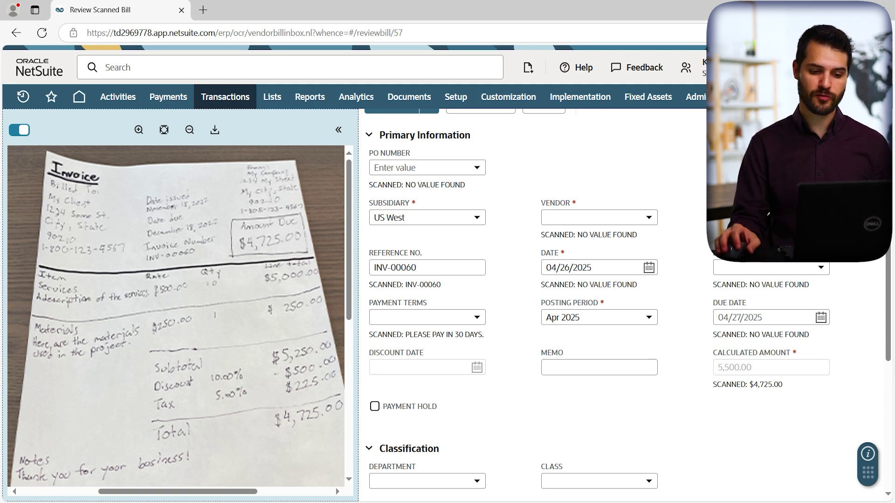
- Open the Bill Capture Preferences from the accounting setup
mouse_move(461, 106)
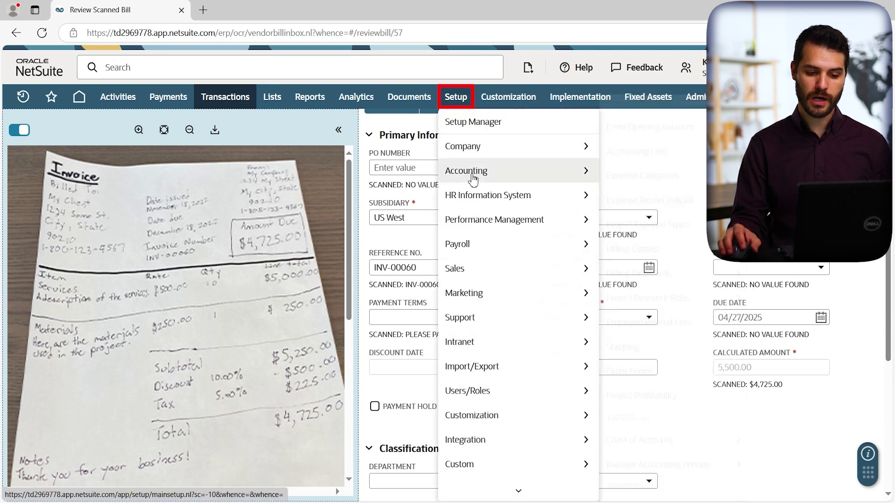
mouse_move(478, 172)
scroll(658, 205, "down", 1)
scroll(664, 242, "down", 5)
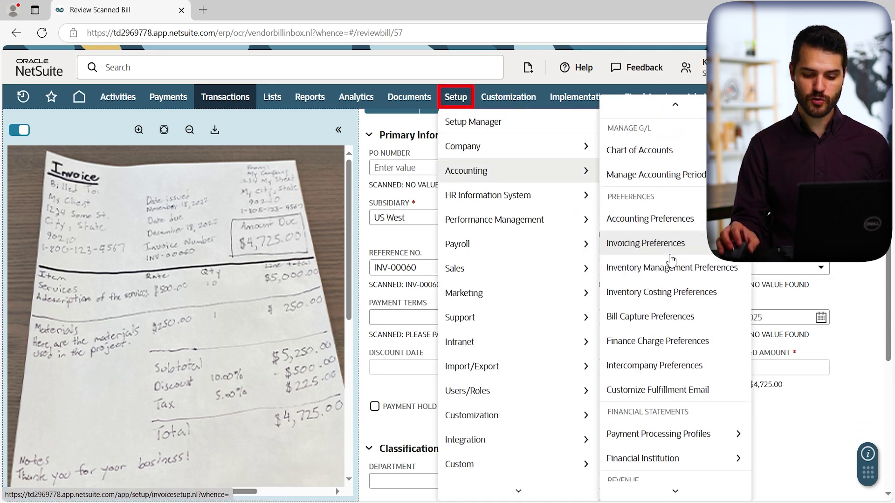
left_click(698, 309)
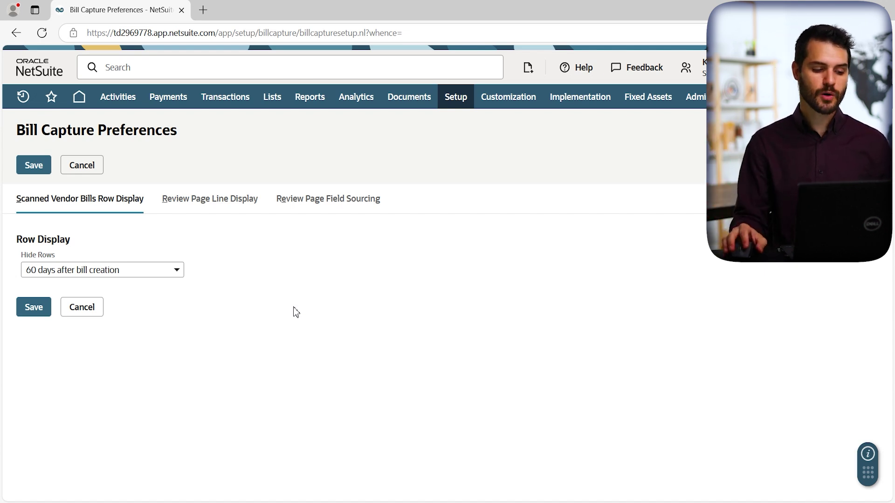
- Check the available Hide Rows options for scanned vendor bills and display the Review Page Line Display preferences
left_click(128, 271)
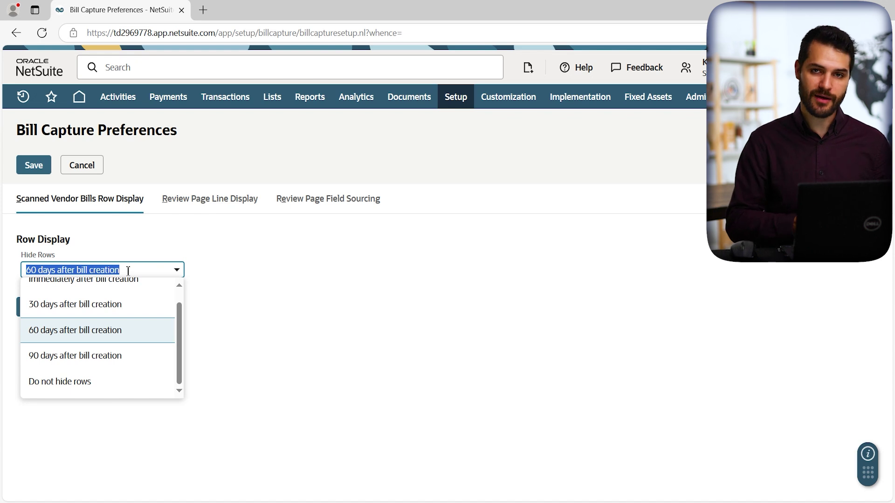
left_click(238, 267)
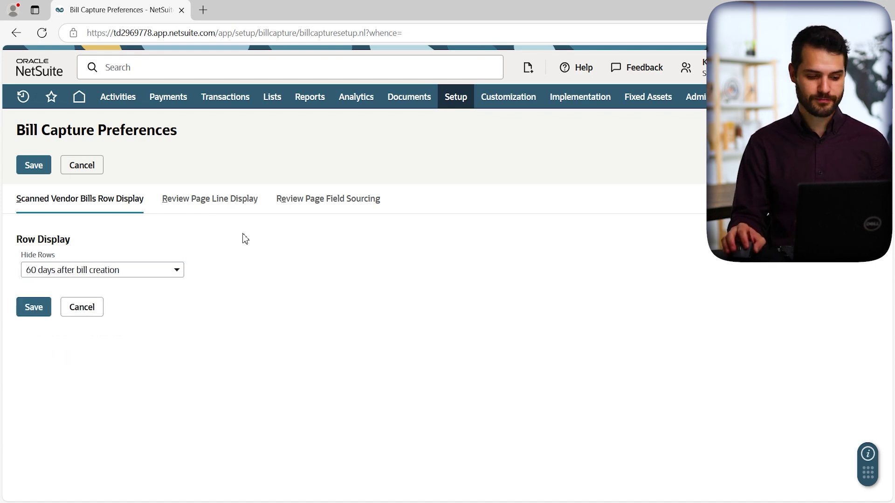
left_click(226, 206)
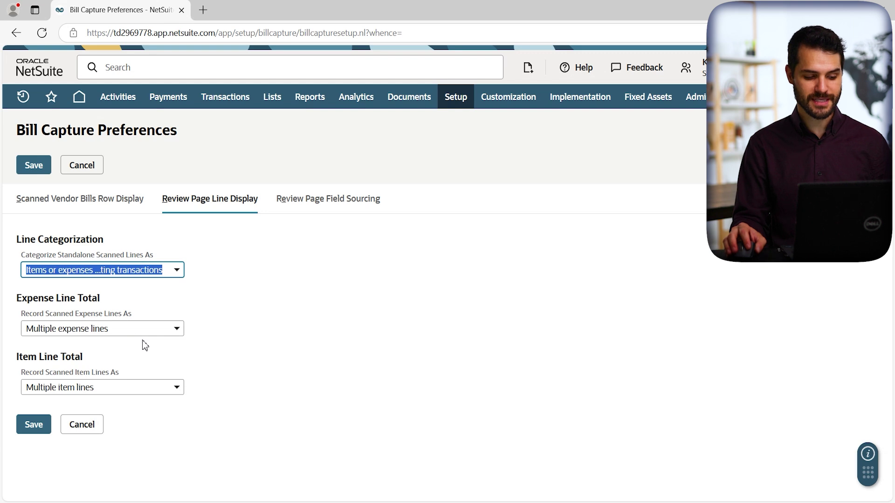
- Examine the Review Page Field Sourcing preferences, from Purchase Order and Payment Terms through Total Tax and Shipping Cost
left_click(351, 208)
scroll(339, 328, "down", 1)
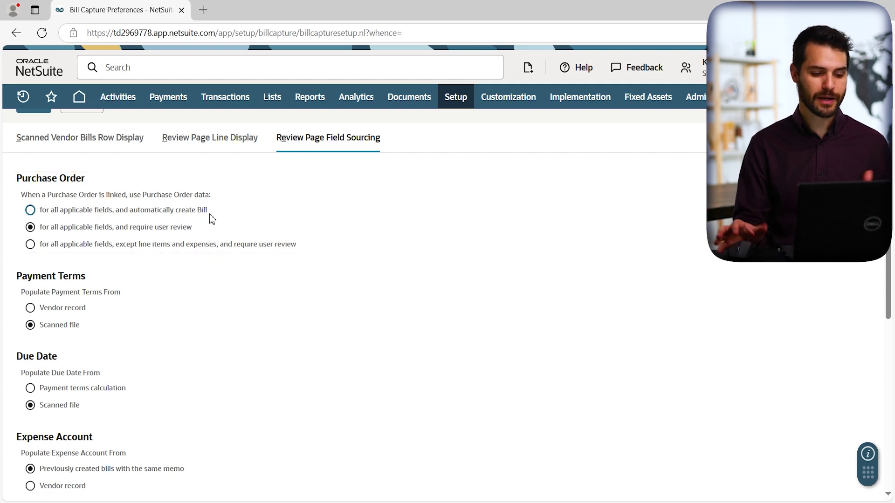
scroll(147, 269, "down", 3)
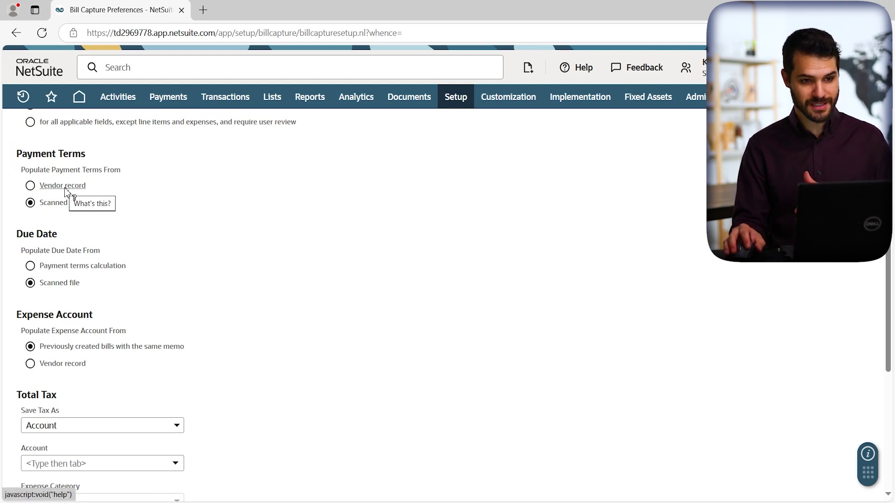
scroll(126, 264, "down", 2)
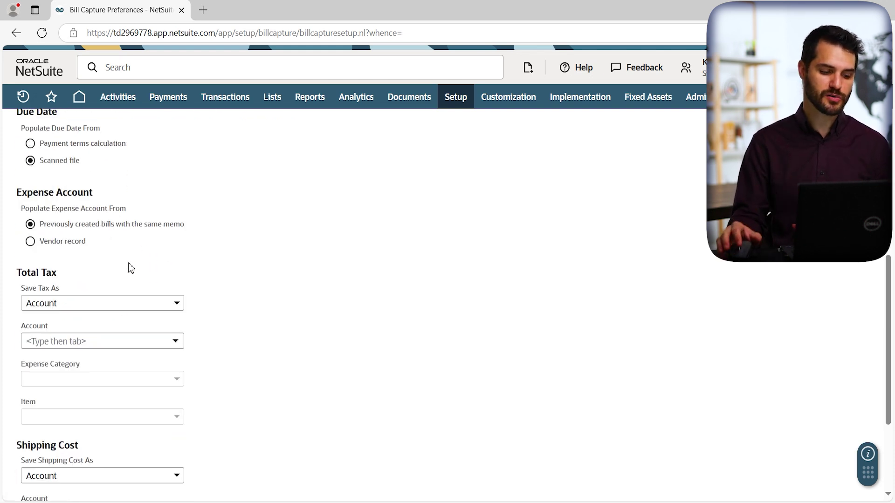
scroll(137, 271, "down", 3)
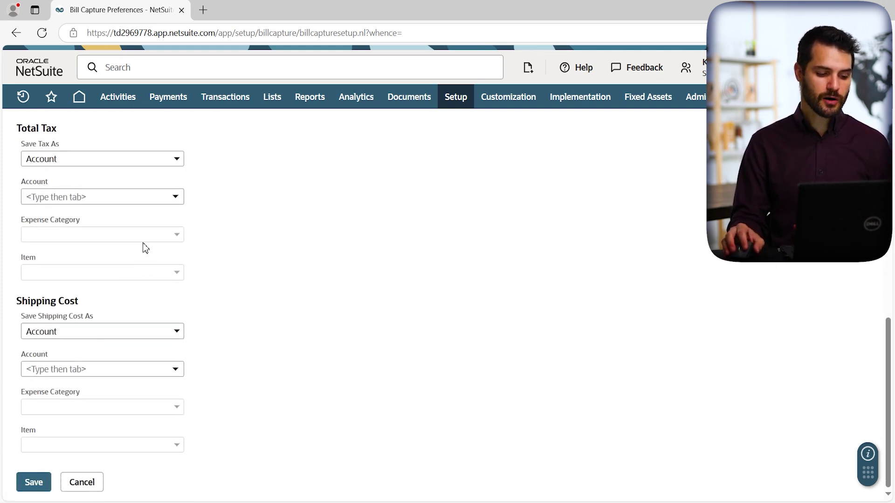